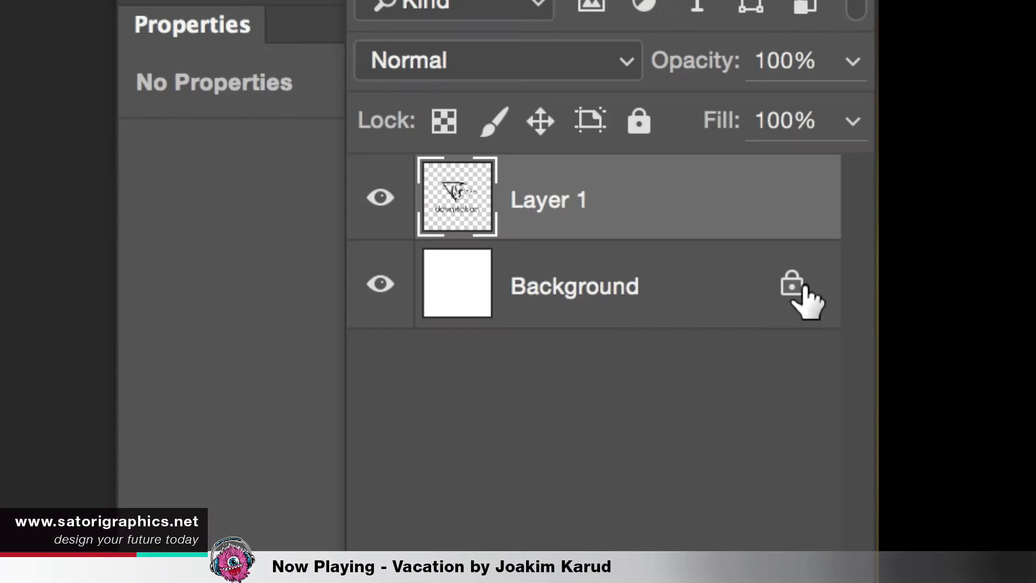
Step: Unlock the white background layer and delete Layer 0, leaving the logo on transparency
{"action": "left_click", "coordinate": [792, 285]}
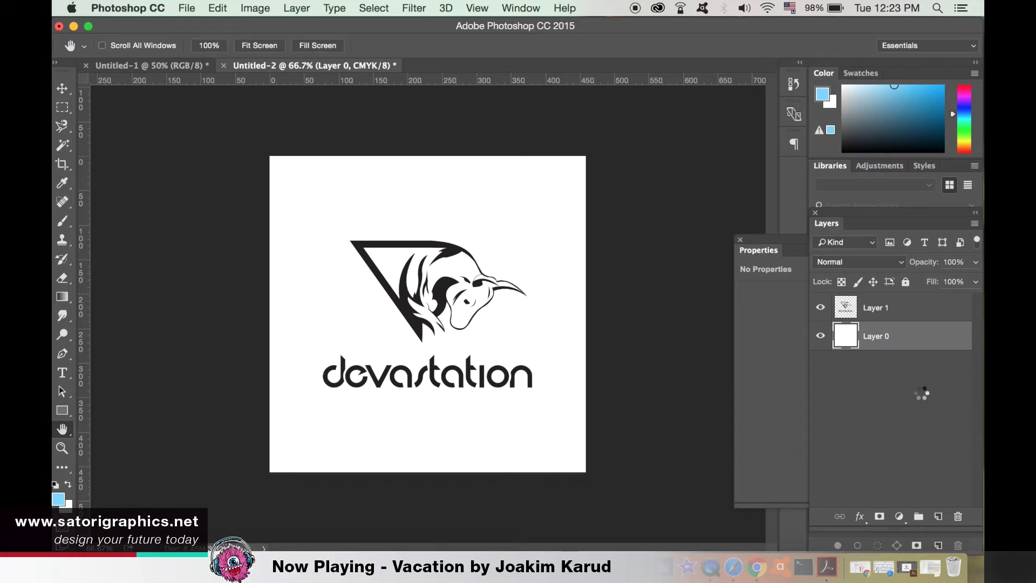
{"action": "double_click", "coordinate": [930, 336]}
{"action": "left_click", "coordinate": [747, 121]}
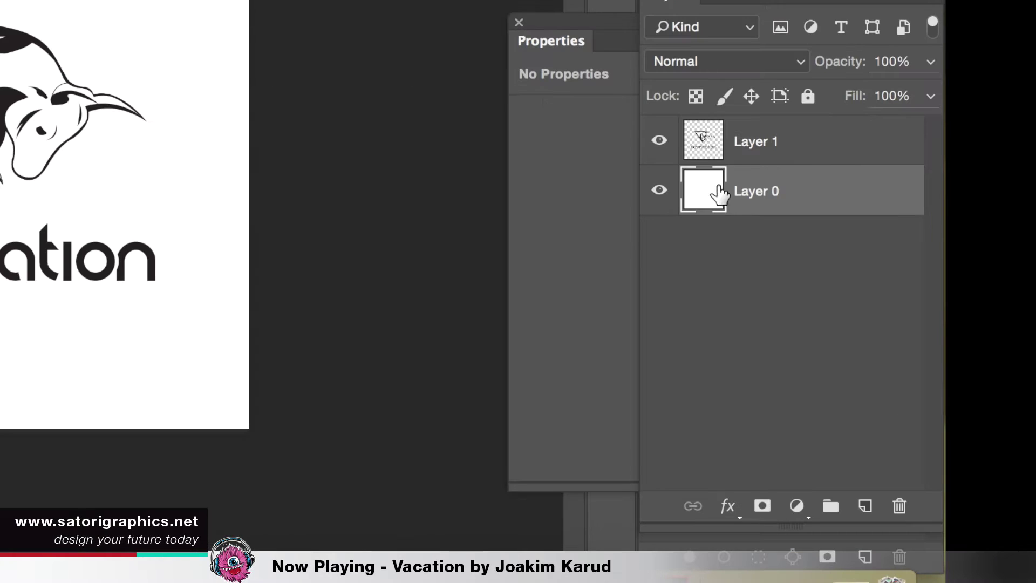
{"action": "mouse_move", "coordinate": [847, 336]}
{"action": "left_mouse_down"}
{"action": "mouse_move", "coordinate": [959, 517]}
{"action": "mouse_move", "coordinate": [903, 506]}
{"action": "left_mouse_up"}
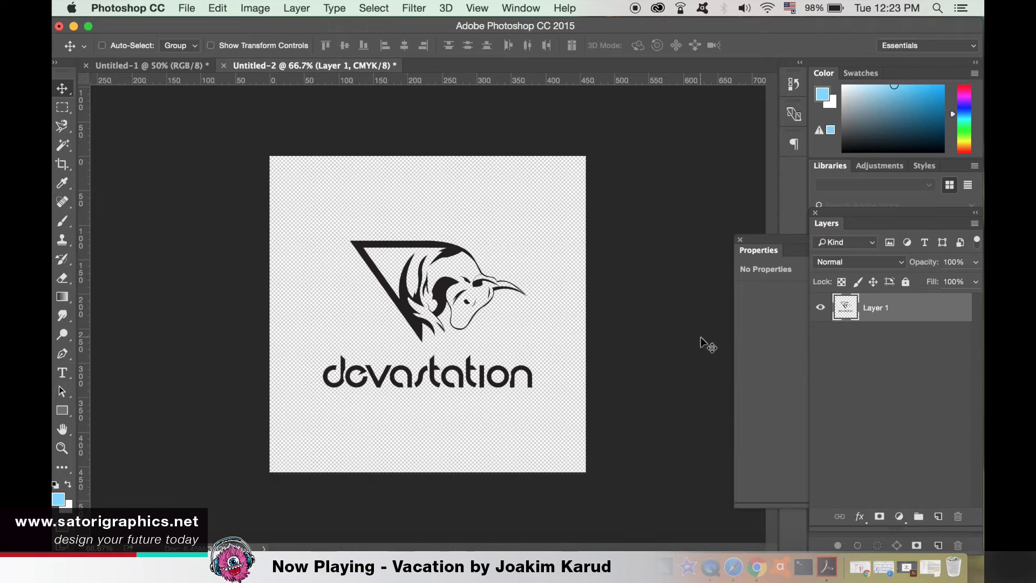
Step: Export via Save for Web as PNG-24 with transparency, replacing the existing Untitled-2.png
{"action": "left_click", "coordinate": [187, 8]}
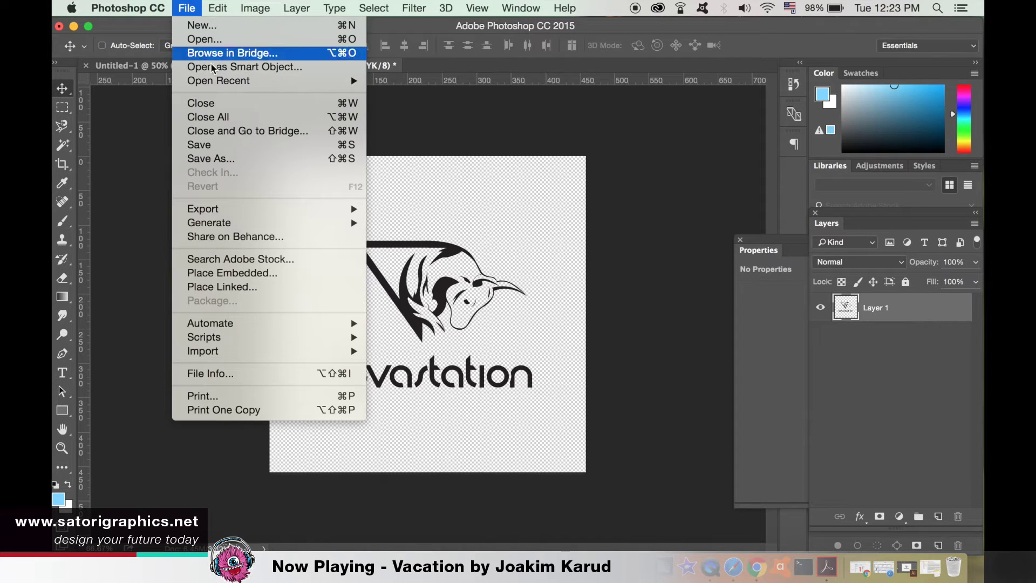
{"action": "mouse_move", "coordinate": [204, 209]}
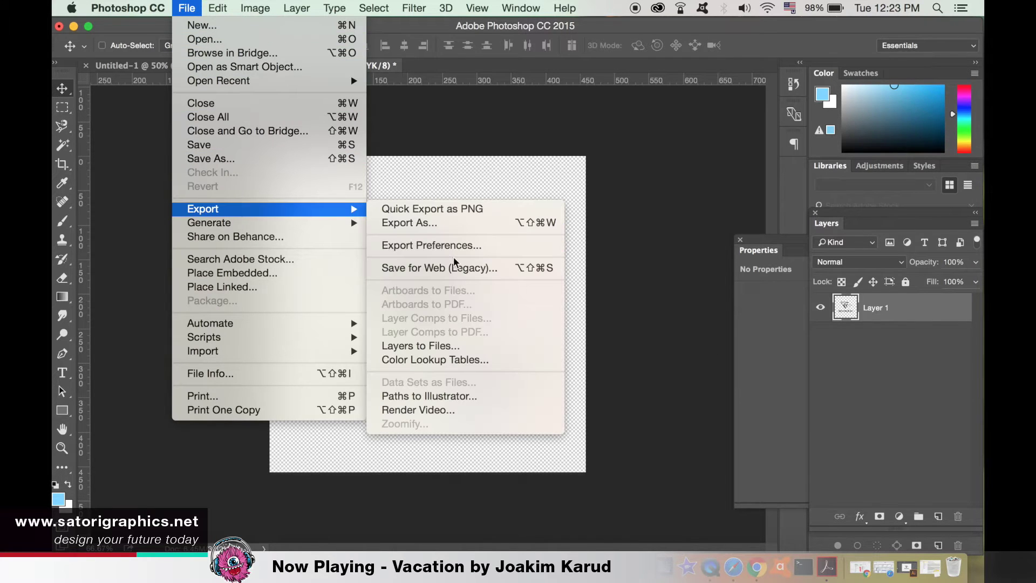
{"action": "left_click", "coordinate": [454, 271]}
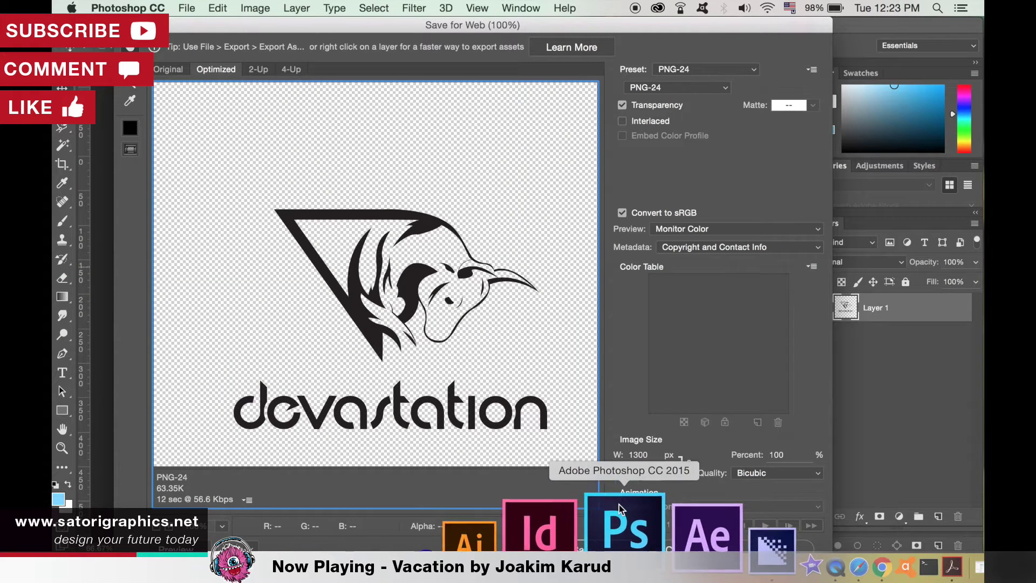
{"action": "left_click", "coordinate": [610, 548]}
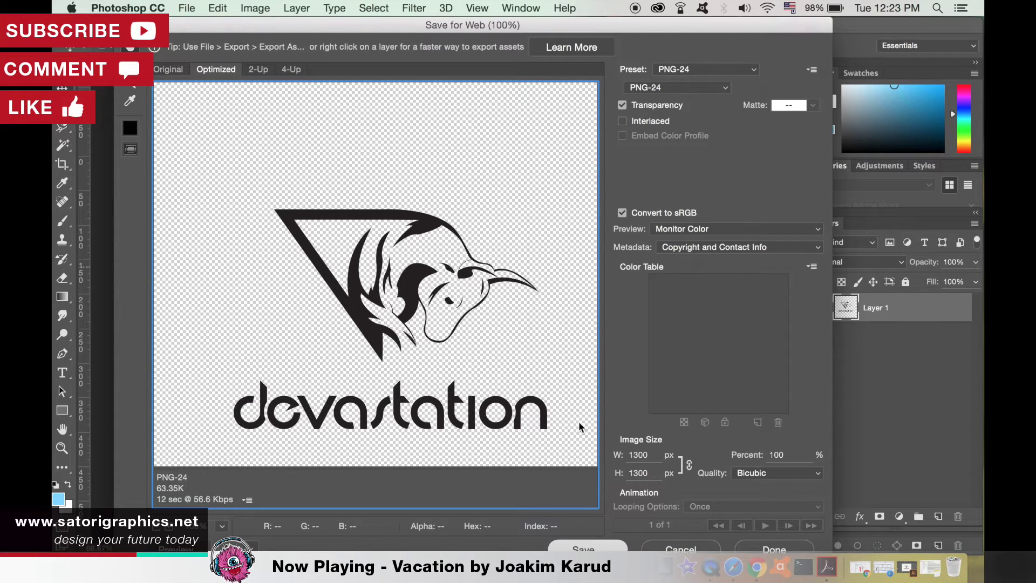
{"action": "key", "text": "Return"}
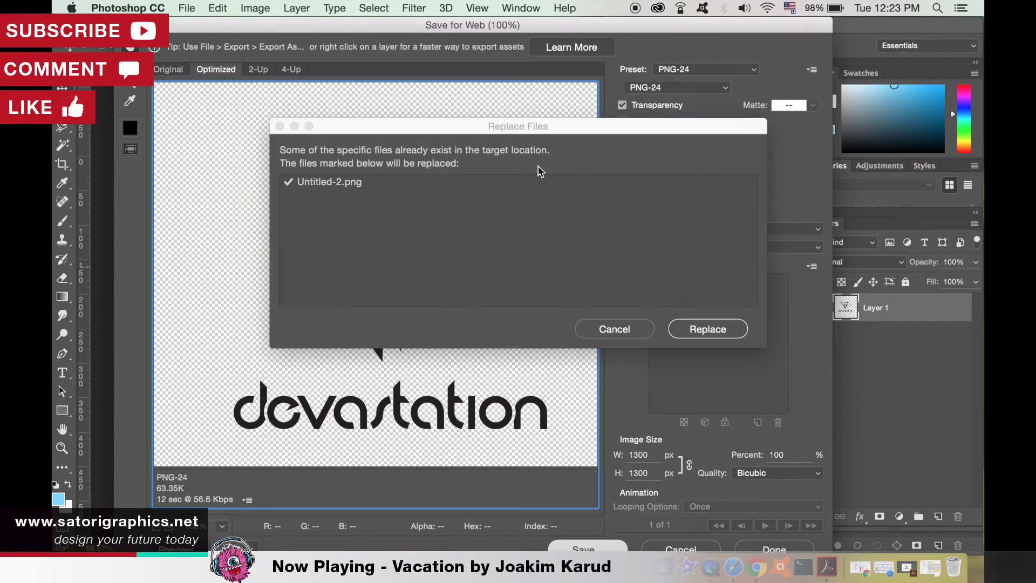
{"action": "left_click", "coordinate": [705, 326]}
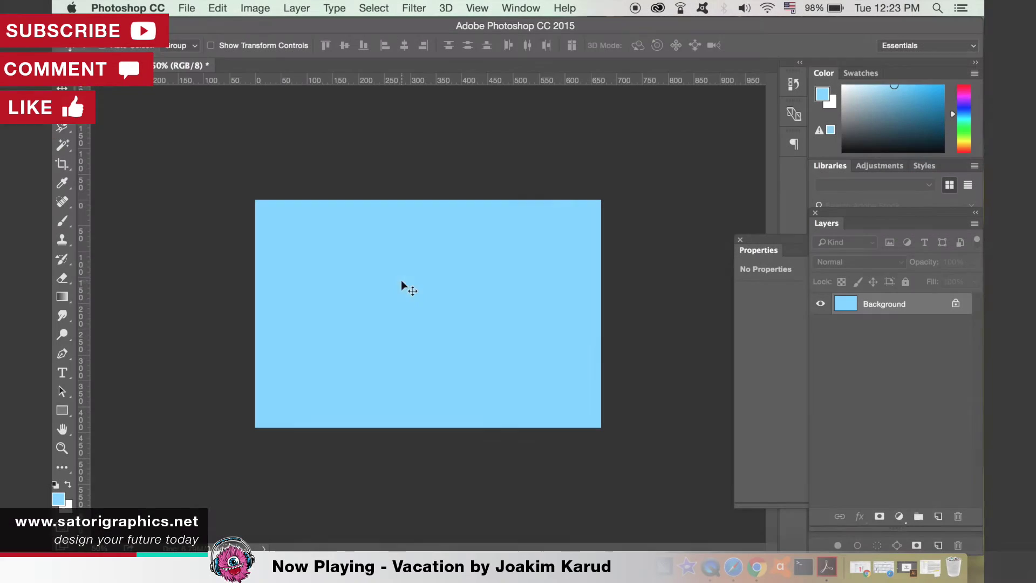
Step: Reopen the saved Untitled-2.png to check its transparent background
{"action": "left_click", "coordinate": [186, 9]}
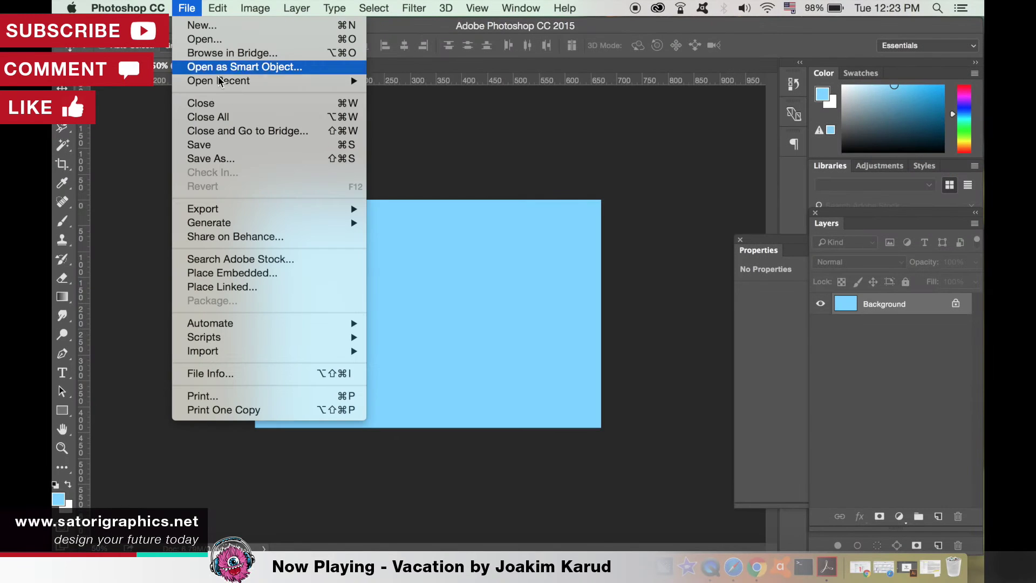
{"action": "left_click", "coordinate": [230, 38]}
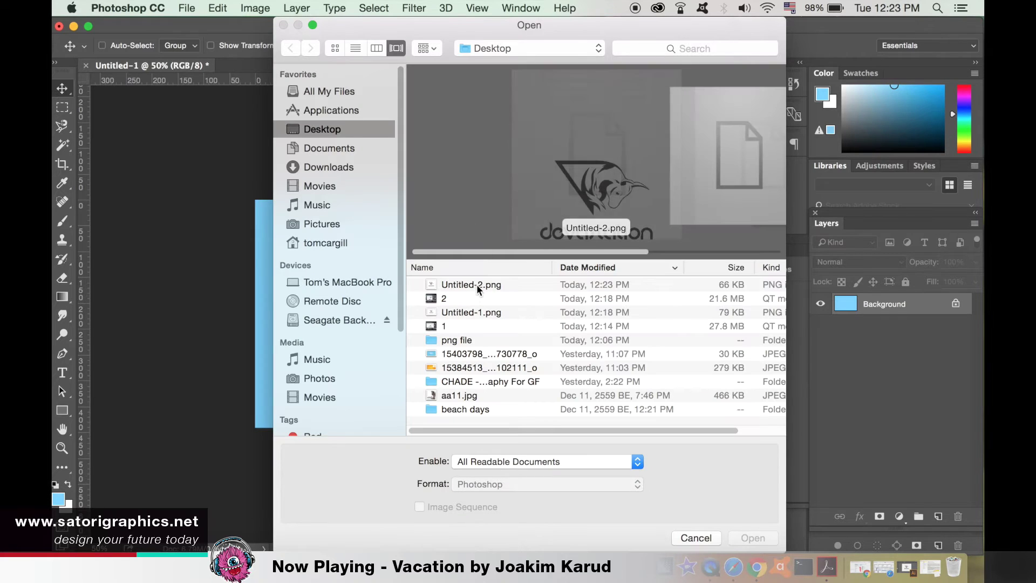
{"action": "left_click", "coordinate": [477, 284]}
{"action": "double_click", "coordinate": [477, 284]}
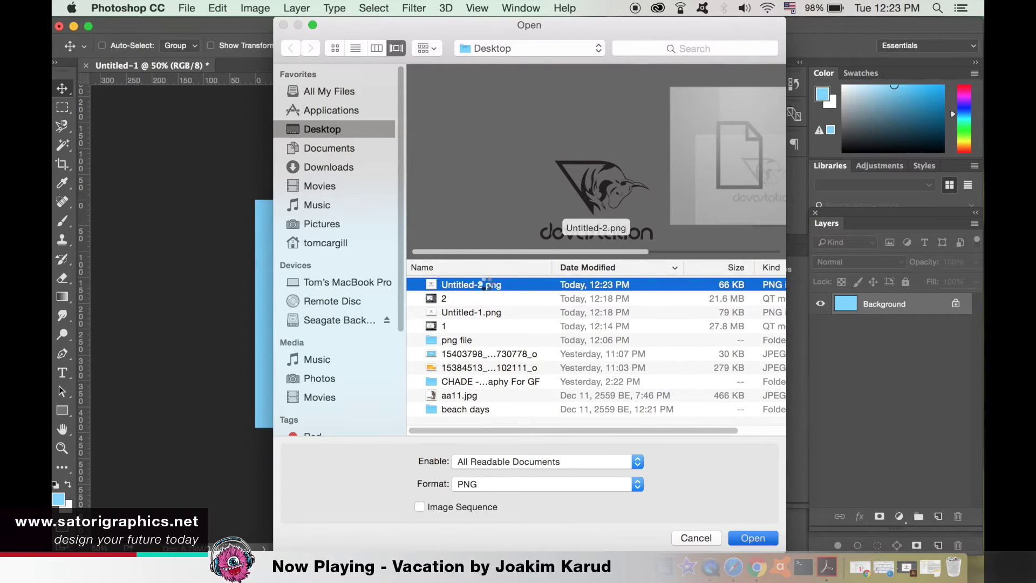
Step: Drag the logo from Untitled-2.png into the Untitled-1 document as a layer
{"action": "left_click_drag", "start_coordinate": [440, 300], "coordinate": [457, 277]}
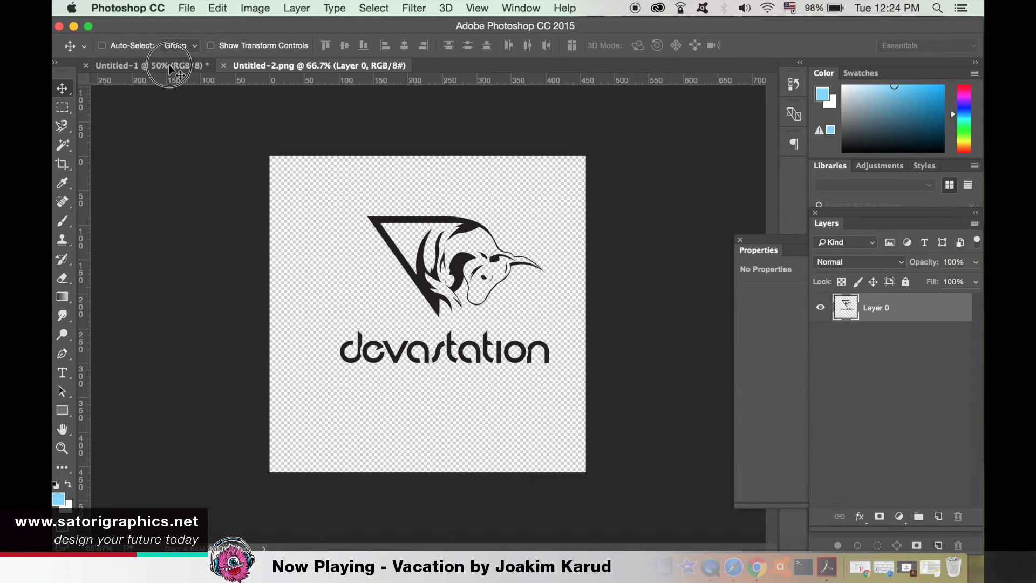
{"action": "mouse_move", "coordinate": [179, 47]}
{"action": "left_mouse_down"}
{"action": "mouse_move", "coordinate": [402, 272]}
{"action": "mouse_move", "coordinate": [431, 322]}
{"action": "left_mouse_up"}
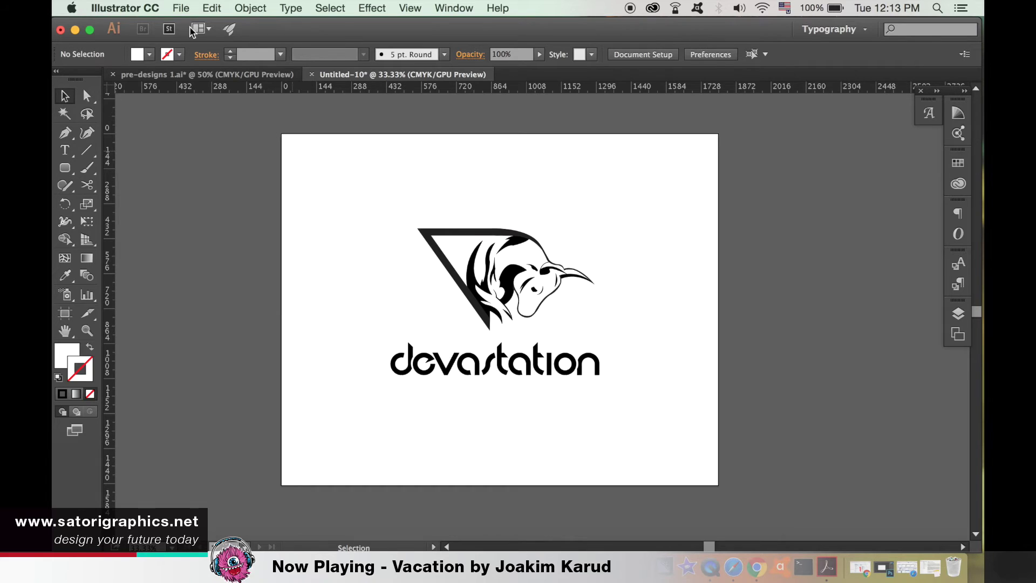
Step: Bring up Illustrator's Save for Web dialog previewing the logo as PNG-24
{"action": "left_click", "coordinate": [173, 7]}
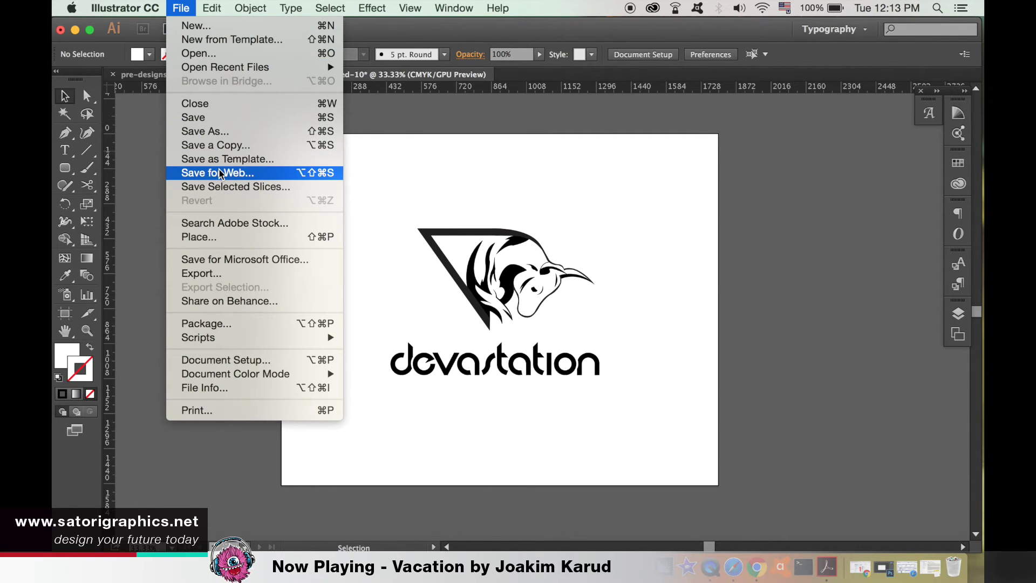
{"action": "left_click", "coordinate": [223, 172]}
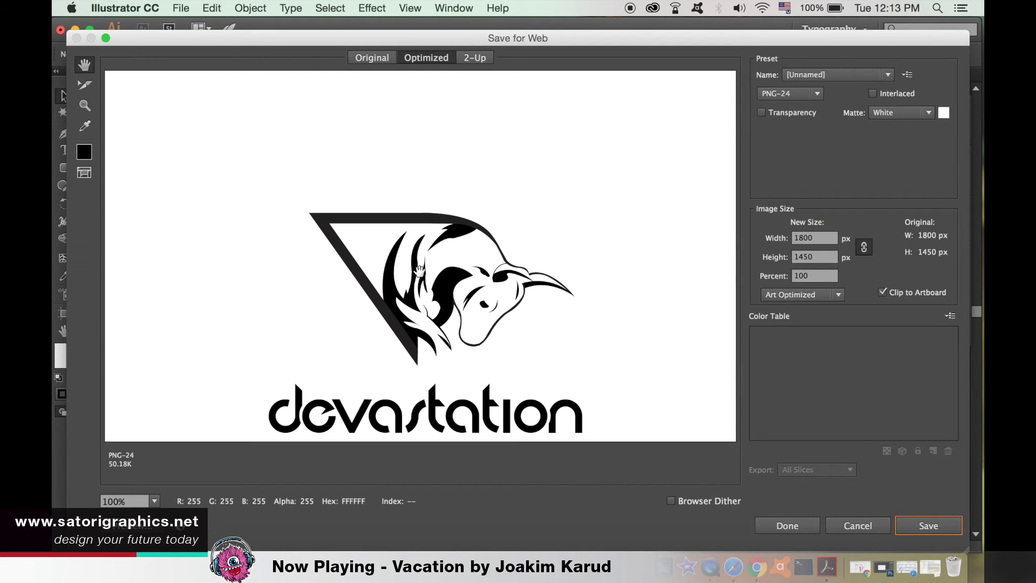
Step: Enable Transparency for the PNG-24 export and proceed to the Logo Designs save dialog
{"action": "right_click", "coordinate": [622, 244]}
{"action": "left_click", "coordinate": [620, 189]}
{"action": "left_click_drag", "start_coordinate": [540, 233], "coordinate": [543, 143]}
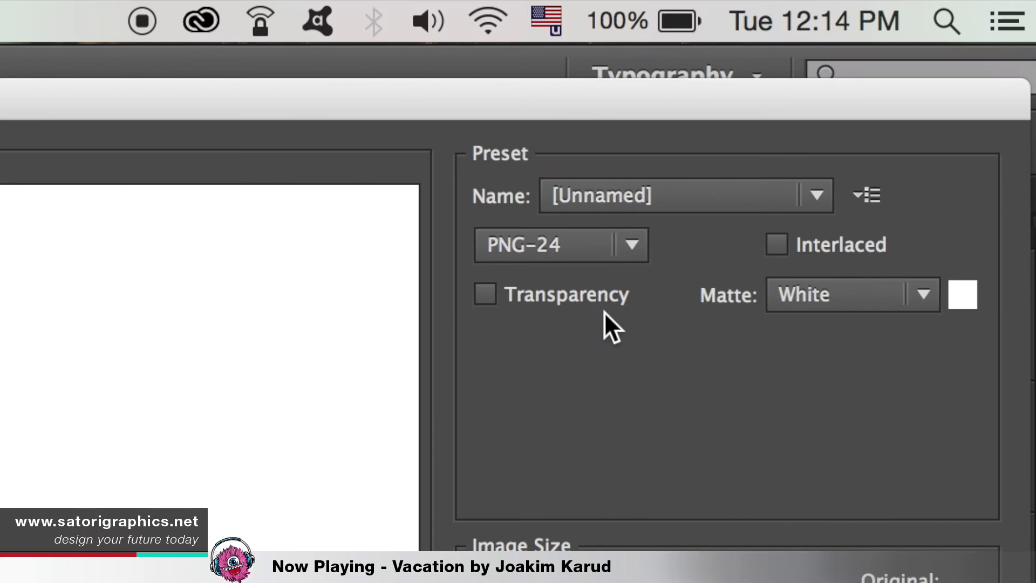
{"action": "left_click", "coordinate": [802, 113]}
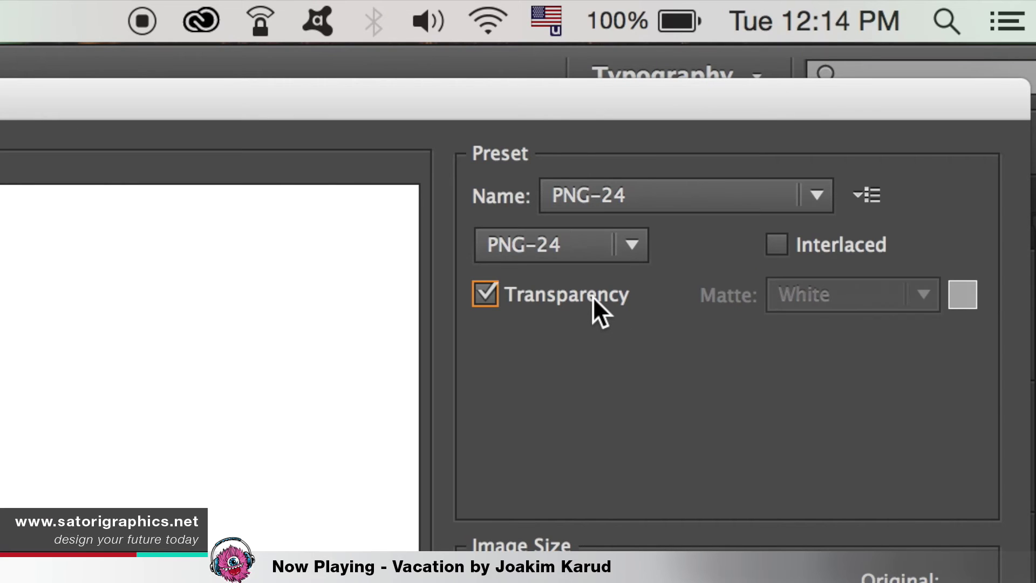
{"action": "left_click", "coordinate": [592, 297]}
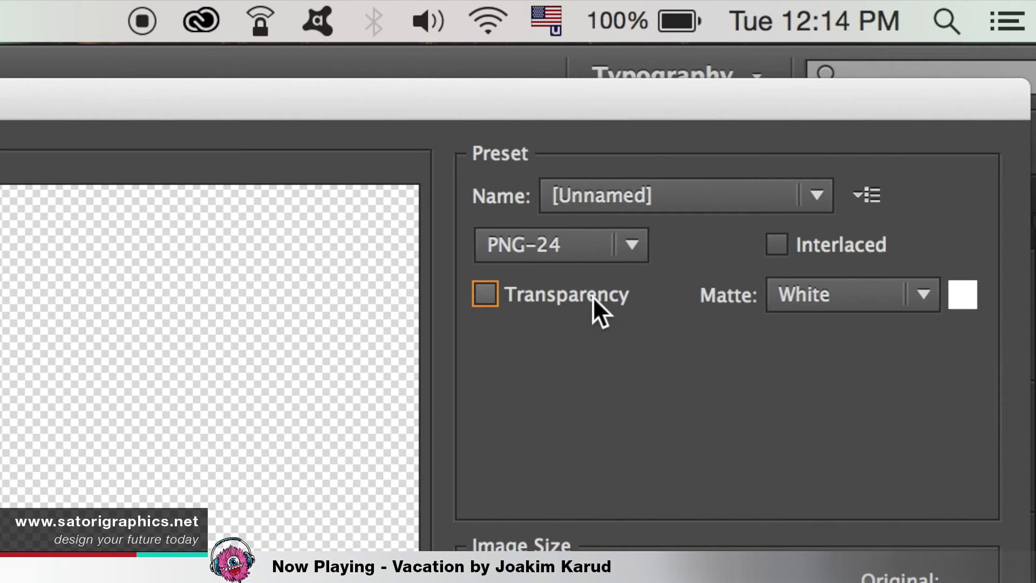
{"action": "left_click", "coordinate": [593, 296]}
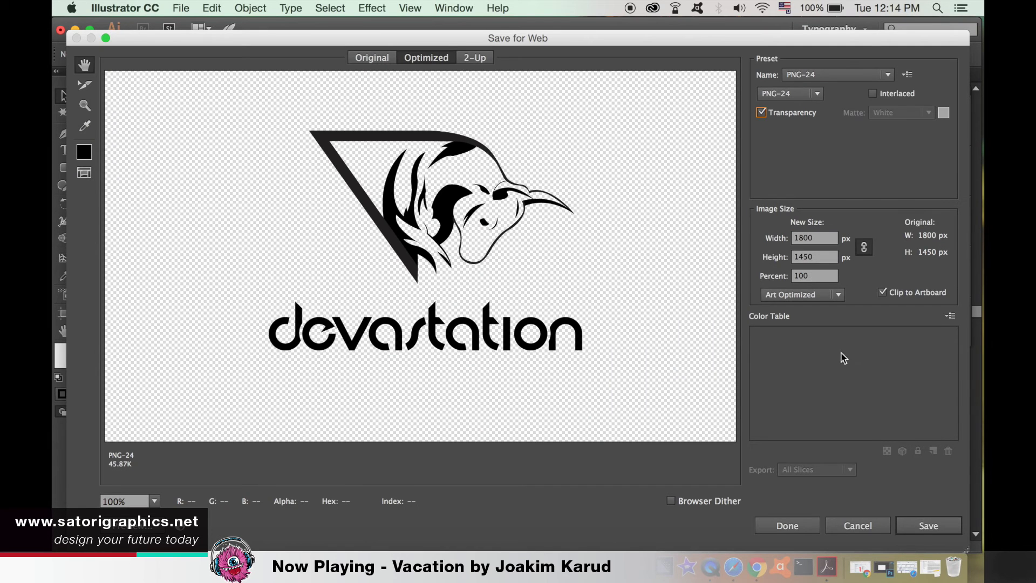
{"action": "left_click", "coordinate": [919, 526]}
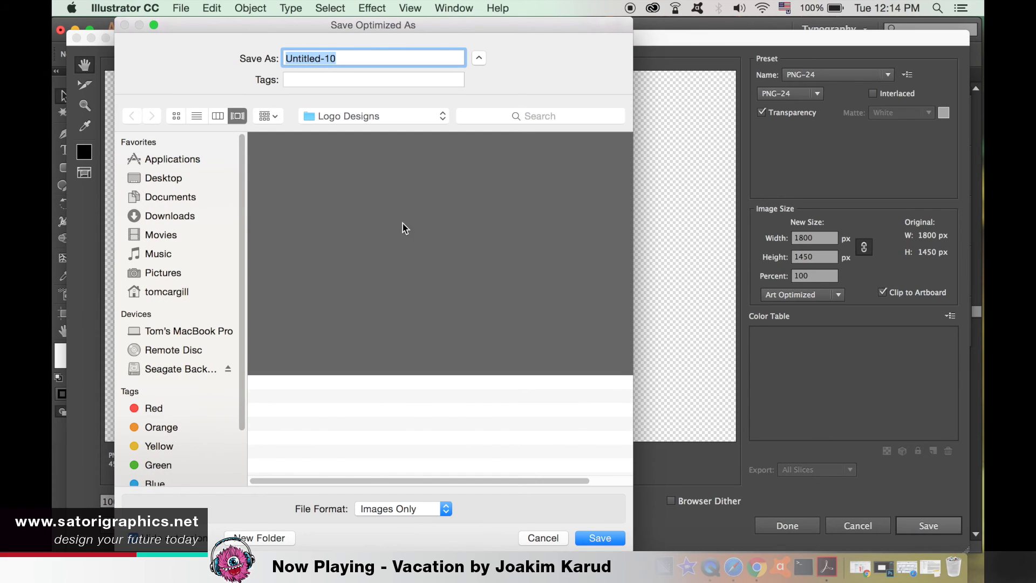
Step: Save the transparent PNG into the Logo Designs folder
{"action": "left_click", "coordinate": [599, 538]}
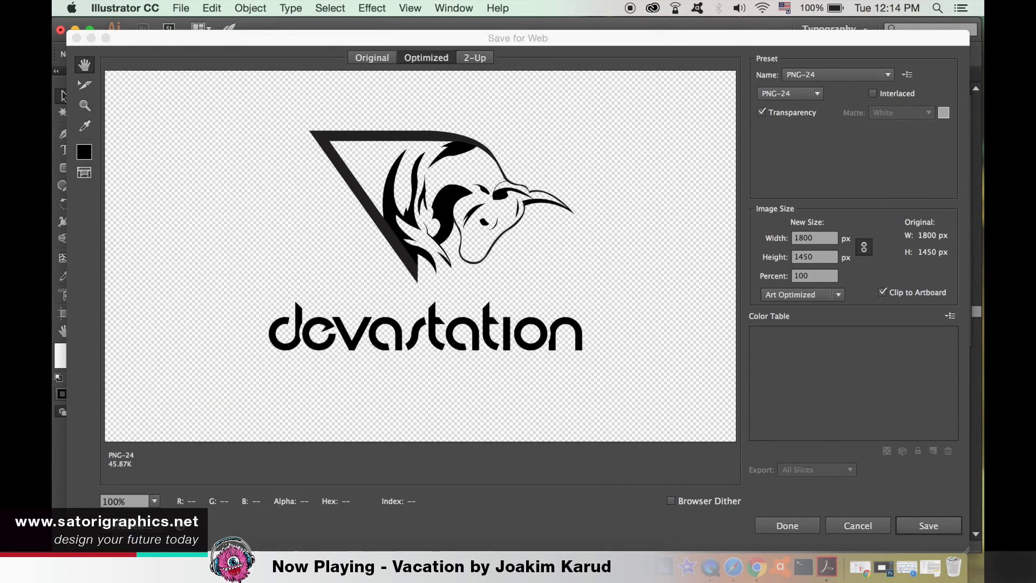